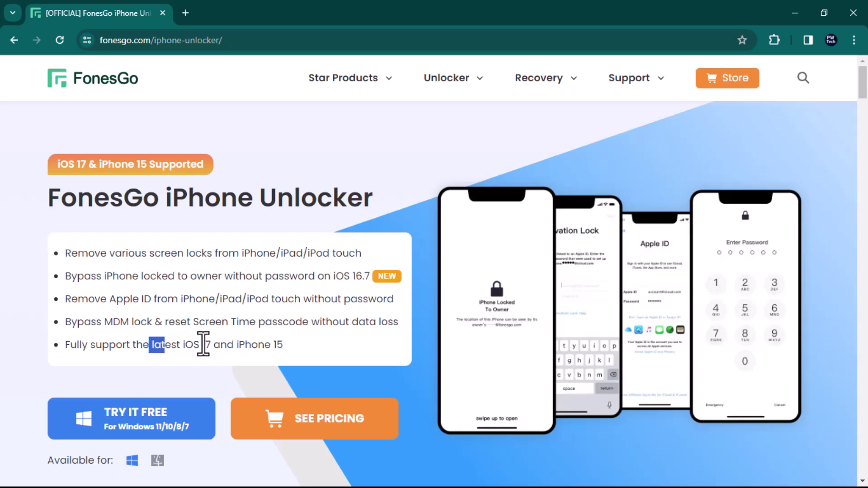
# - Highlight the iOS 17 and iPhone 15 support line, then scroll down to the 'Unlock iPhone without Passcode in 3 Steps' guide
pyautogui.moveTo(149, 345); pyautogui.dragTo(323, 353)
pyautogui.click(295, 378)
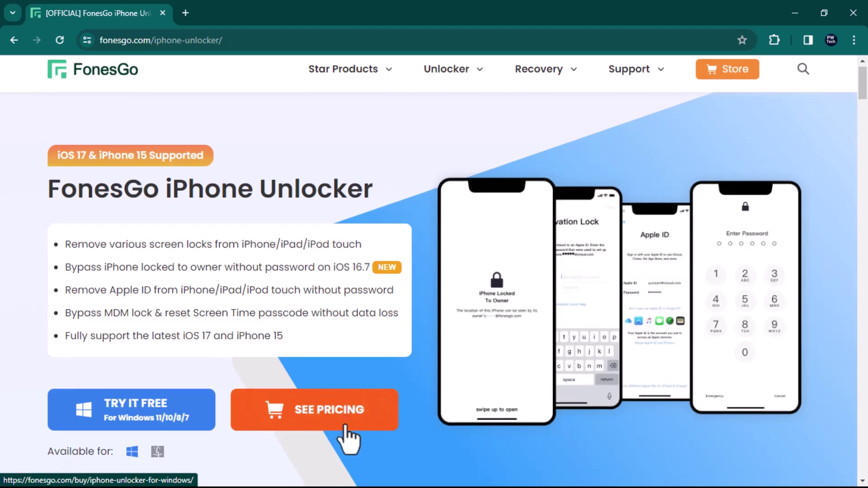
pyautogui.scroll(-5, 348, 441)
pyautogui.scroll(-3, 345, 424)
pyautogui.scroll(-1, 346, 425)
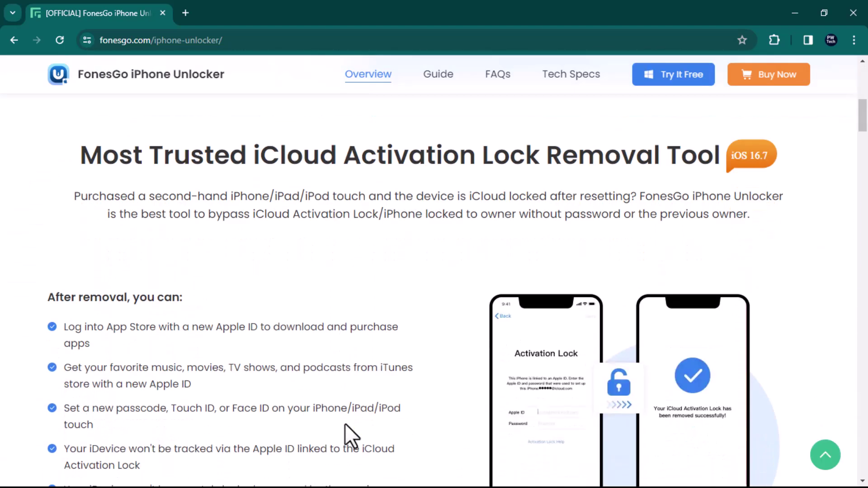
pyautogui.scroll(-2, 344, 424)
pyautogui.scroll(-2, 343, 424)
pyautogui.scroll(-1, 343, 424)
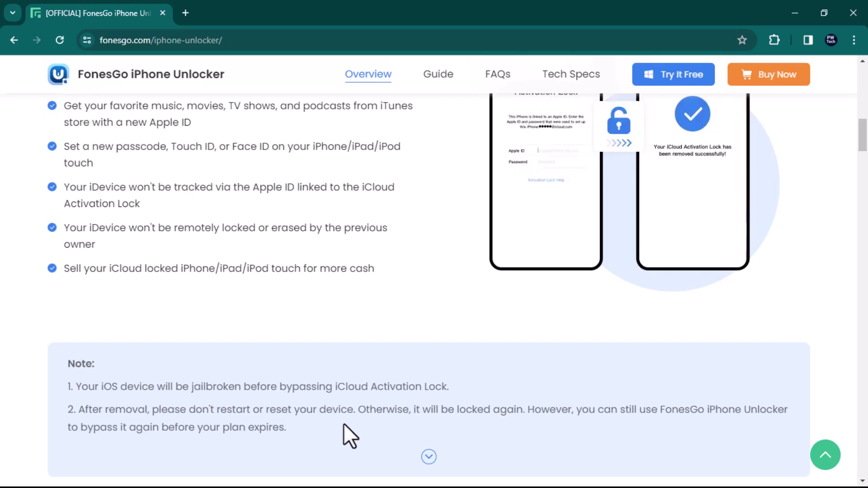
pyautogui.scroll(-5, 344, 424)
pyautogui.scroll(-3, 344, 424)
pyautogui.scroll(-6, 343, 418)
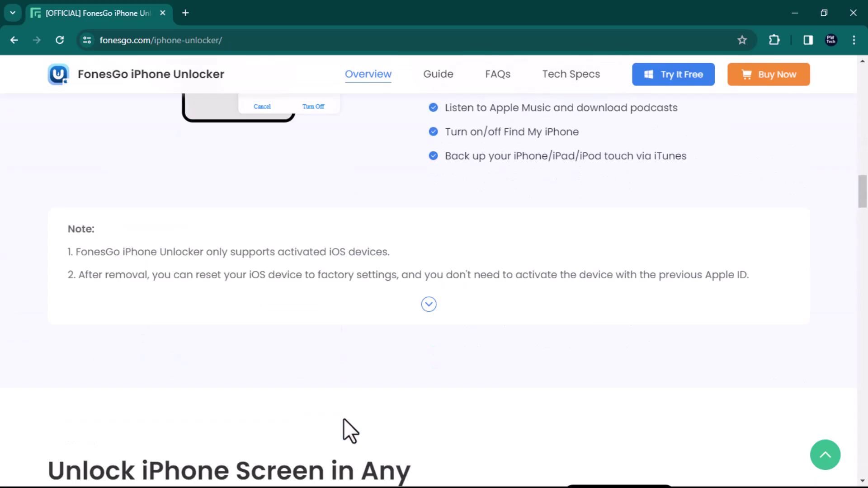
pyautogui.scroll(-3, 343, 419)
pyautogui.scroll(-4, 344, 420)
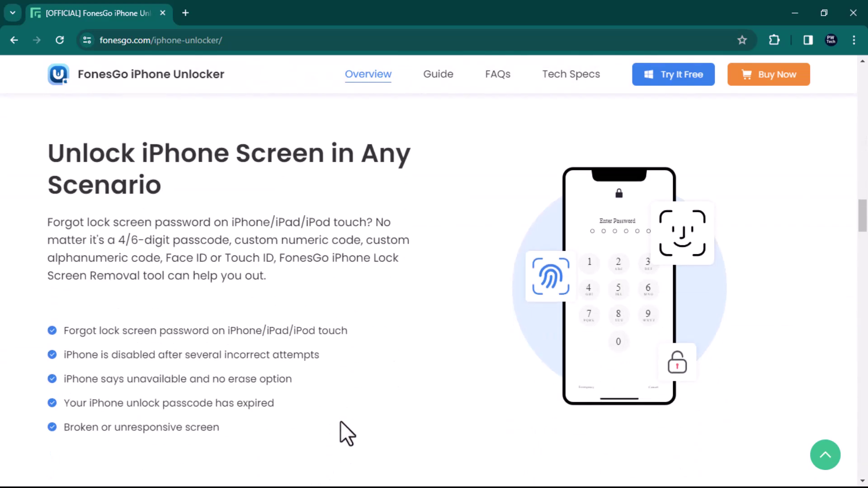
pyautogui.scroll(-7, 341, 422)
pyautogui.scroll(-1, 340, 424)
pyautogui.scroll(-5, 340, 424)
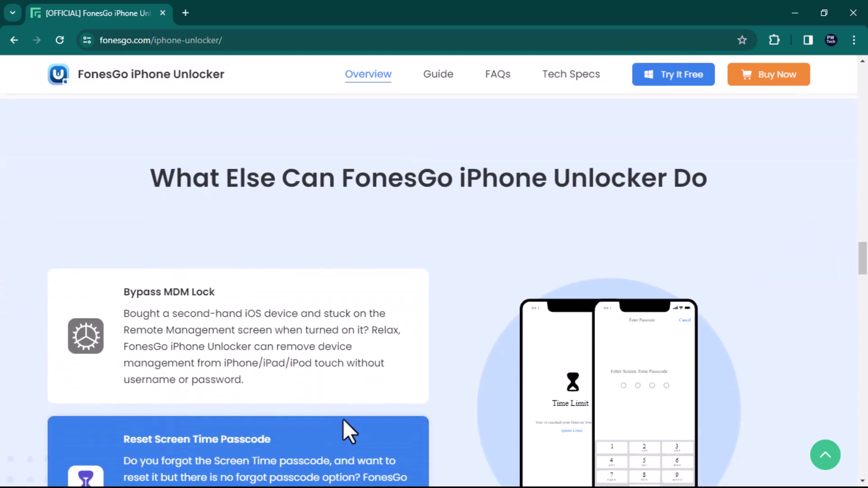
pyautogui.scroll(-1, 343, 419)
pyautogui.scroll(-2, 343, 419)
pyautogui.scroll(-4, 342, 422)
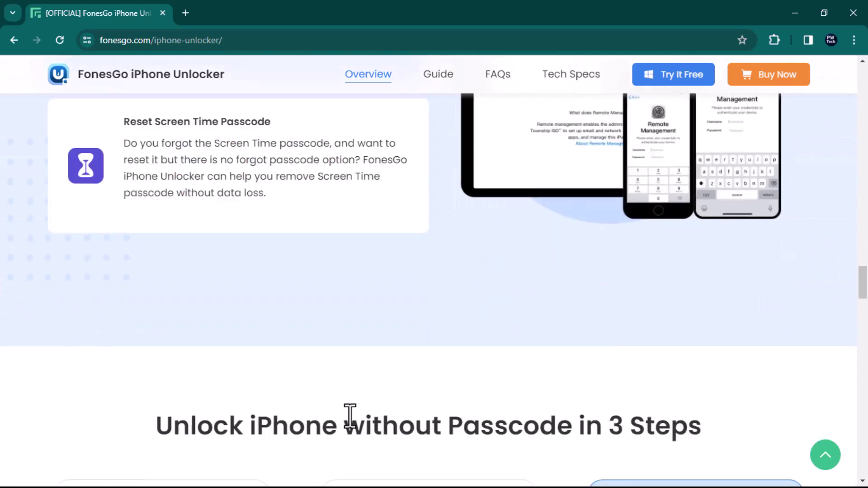
pyautogui.scroll(-7, 348, 419)
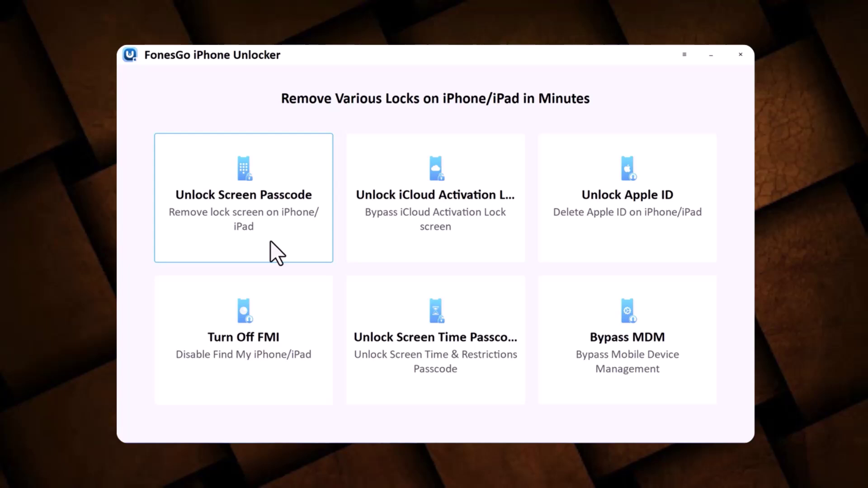
# - Start the Unlock Screen Passcode mode to reach the Download Firmware page
pyautogui.click(270, 241)
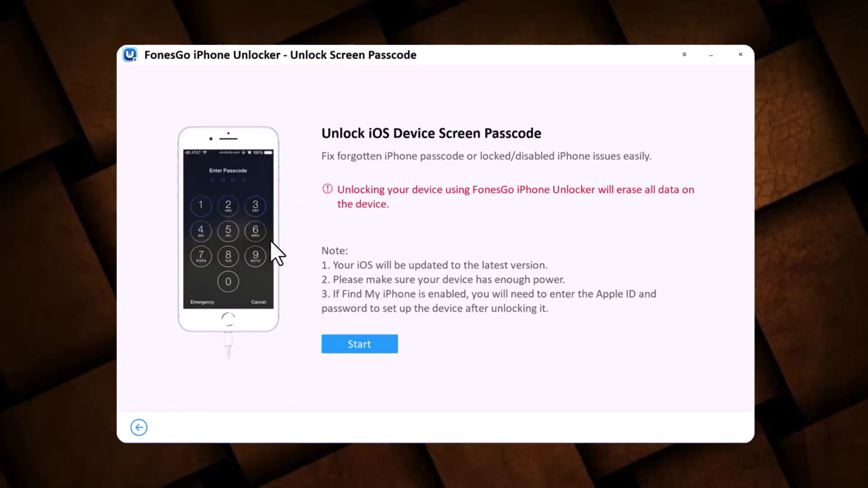
pyautogui.click(359, 338)
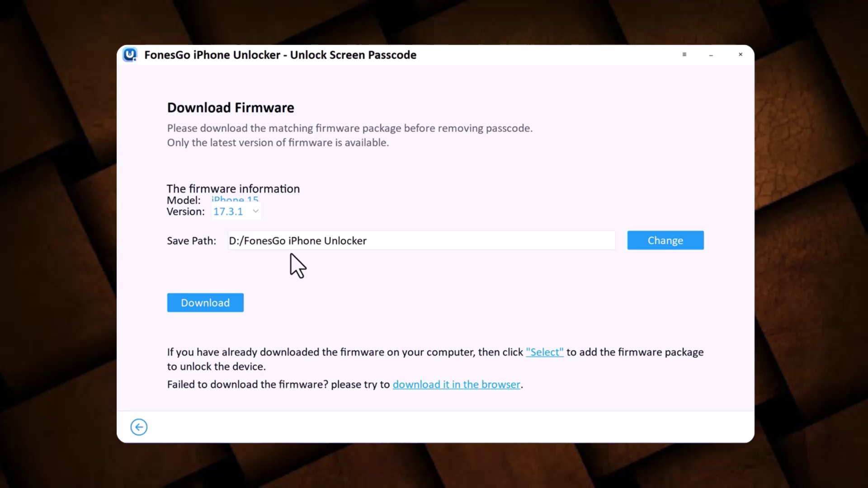
# - Download the iOS 17.3.1 firmware package for the iPhone 15
pyautogui.click(230, 300)
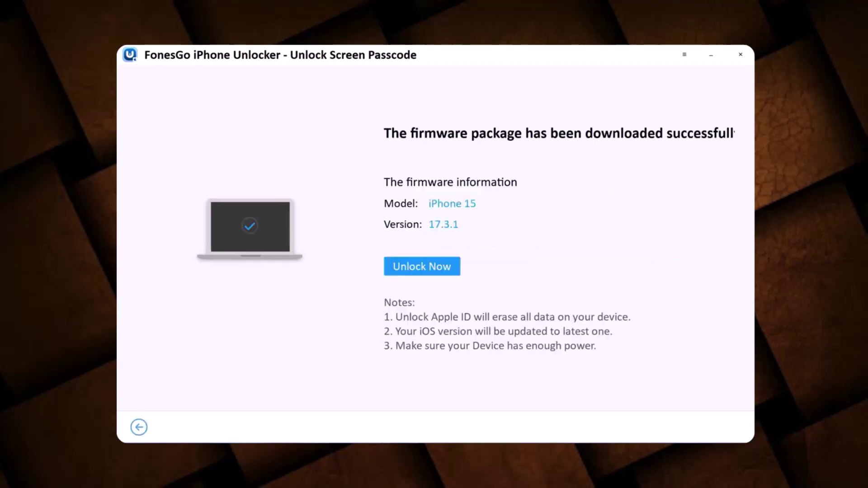
# - Begin unlocking the iPhone 15 with the downloaded 17.3.1 firmware
pyautogui.click(440, 269)
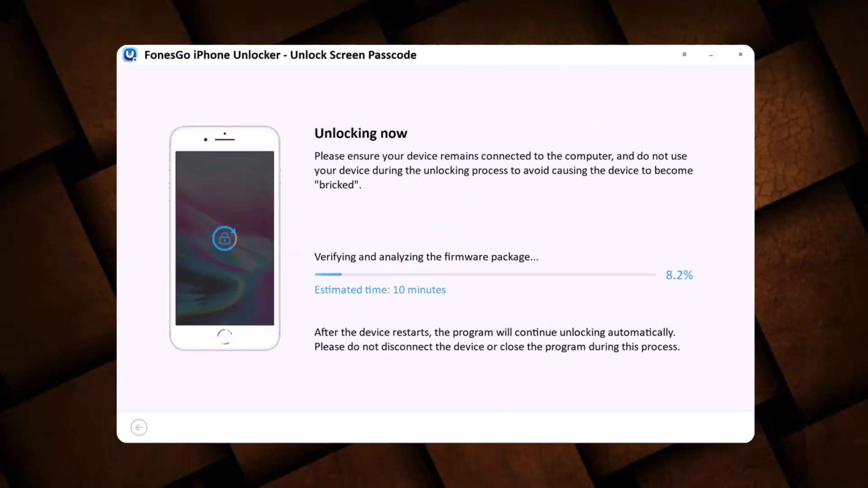